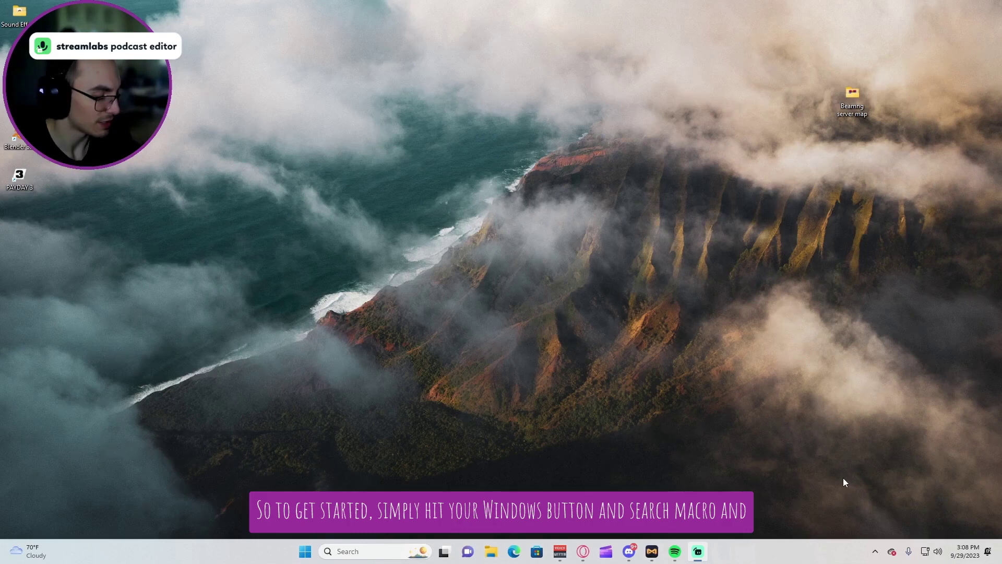
# Find and launch the Macro Buttons app, and place its window near the middle of the desktop
pyautogui.write('mac')
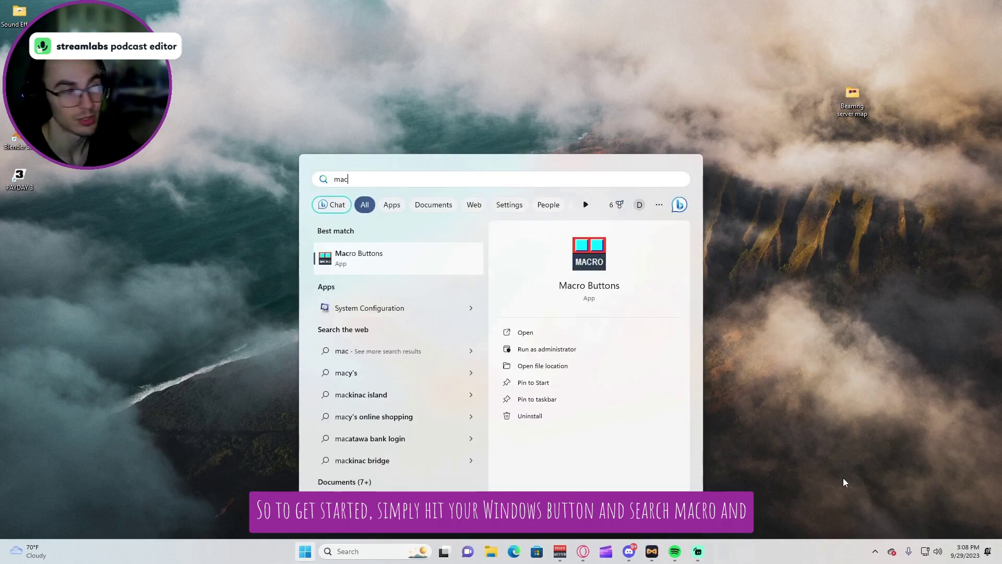
pyautogui.click(436, 264)
pyautogui.moveTo(444, 138); pyautogui.dragTo(488, 181)
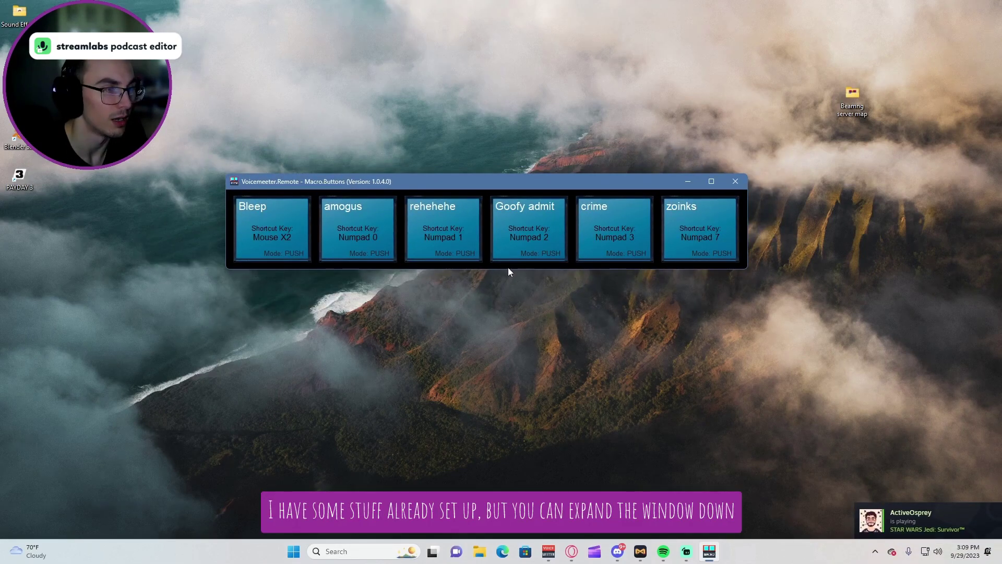
# Resize and reposition the Macro Buttons window so that a single row with a blank seventh button shows
pyautogui.moveTo(507, 267); pyautogui.dragTo(532, 485)
pyautogui.moveTo(747, 343); pyautogui.dragTo(720, 335)
pyautogui.moveTo(552, 486); pyautogui.dragTo(554, 282)
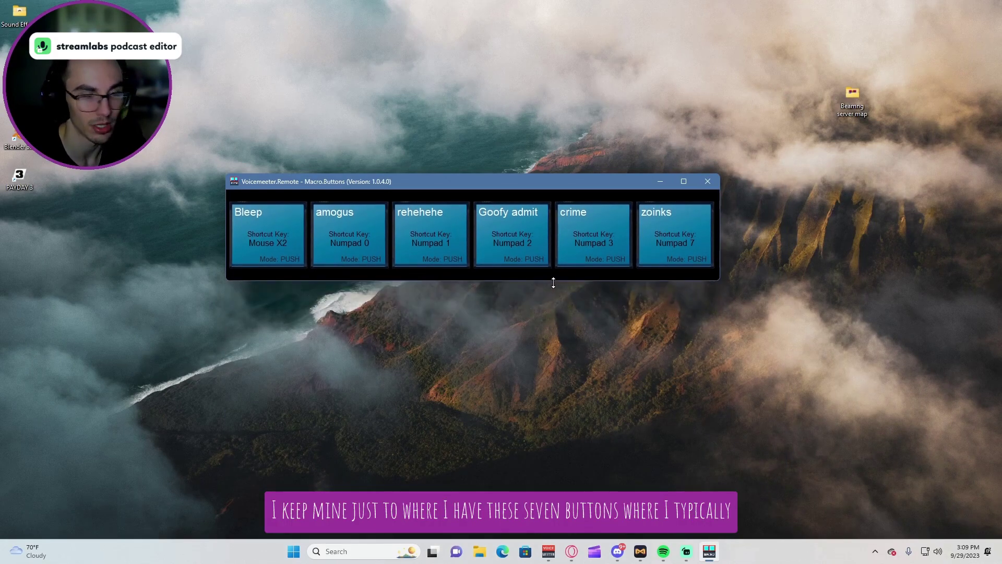
pyautogui.moveTo(530, 185); pyautogui.dragTo(448, 176)
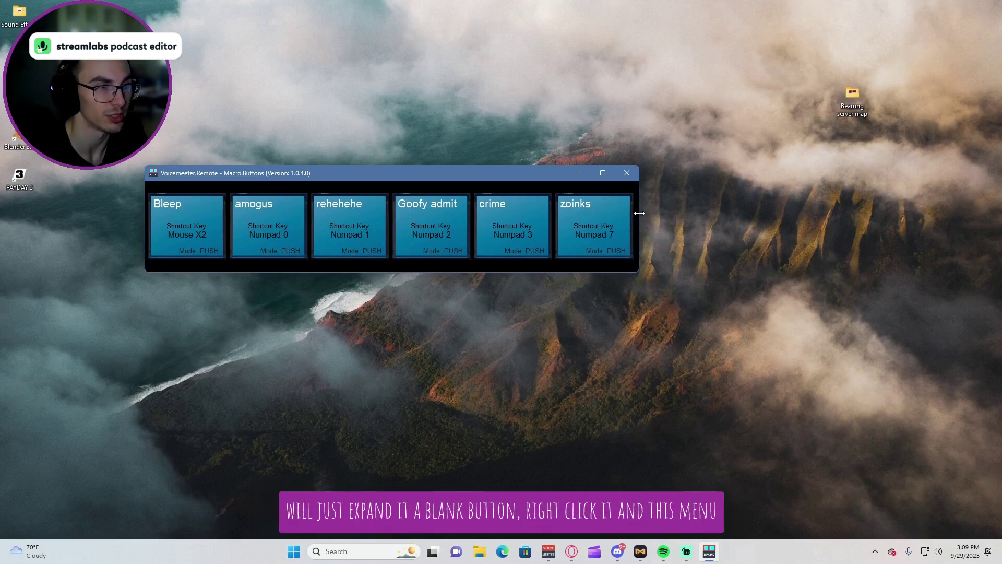
pyautogui.moveTo(637, 213); pyautogui.dragTo(715, 206)
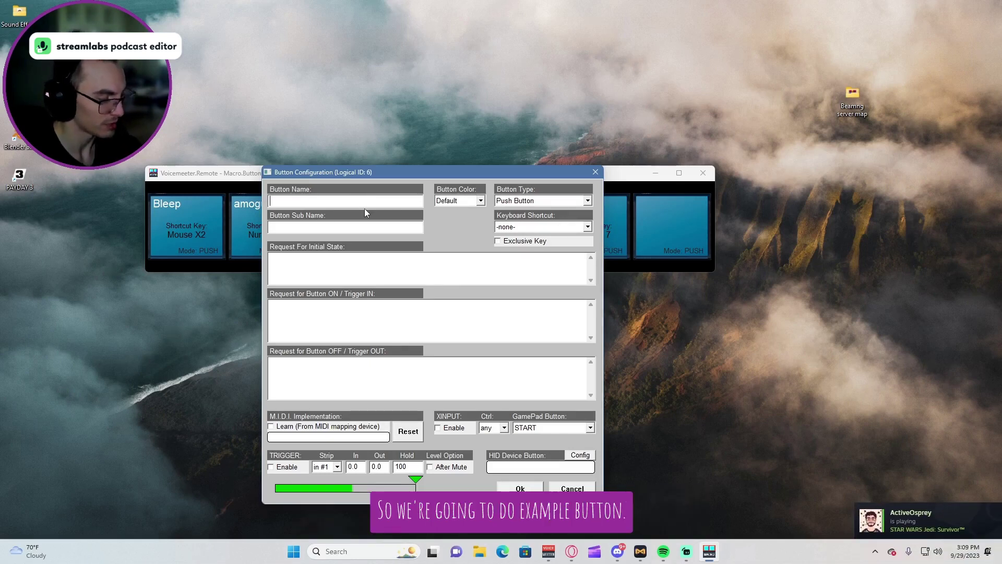
# In the blank seventh button's configuration, name the button "example" and set its color to Color #6
pyautogui.write('example')
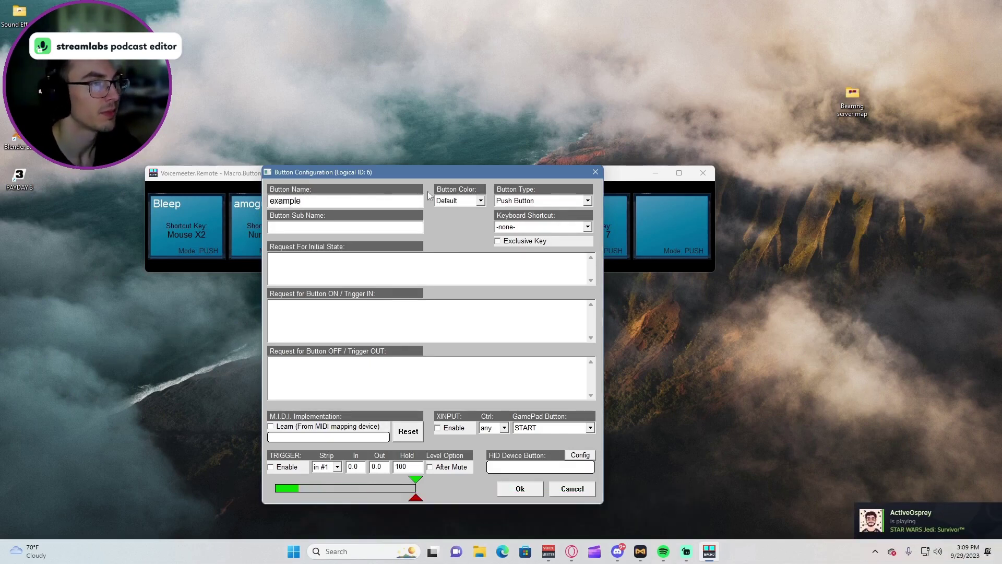
pyautogui.click(480, 201)
pyautogui.click(481, 216)
pyautogui.click(480, 201)
pyautogui.click(465, 228)
pyautogui.click(470, 202)
pyautogui.click(467, 245)
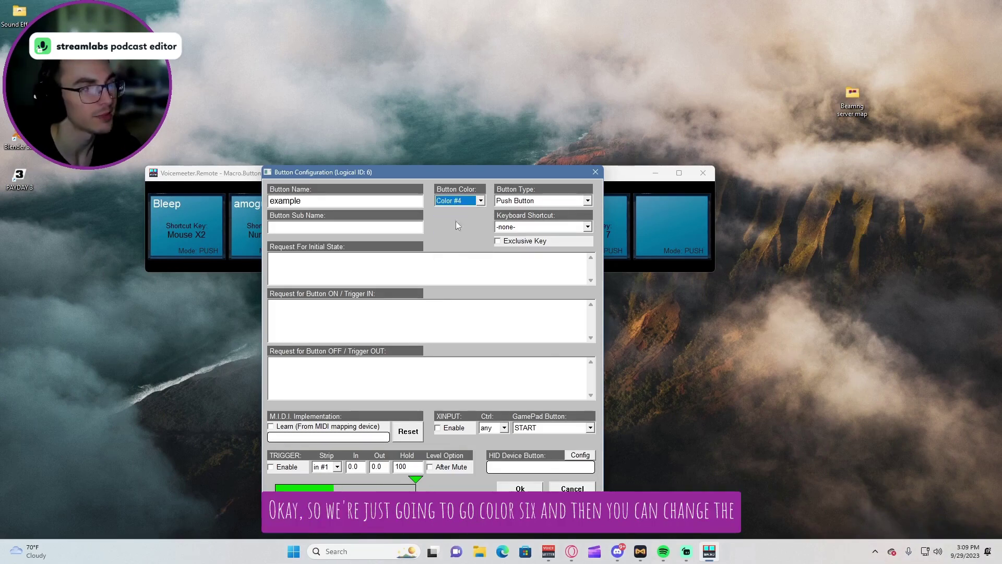
pyautogui.click(480, 201)
pyautogui.click(466, 261)
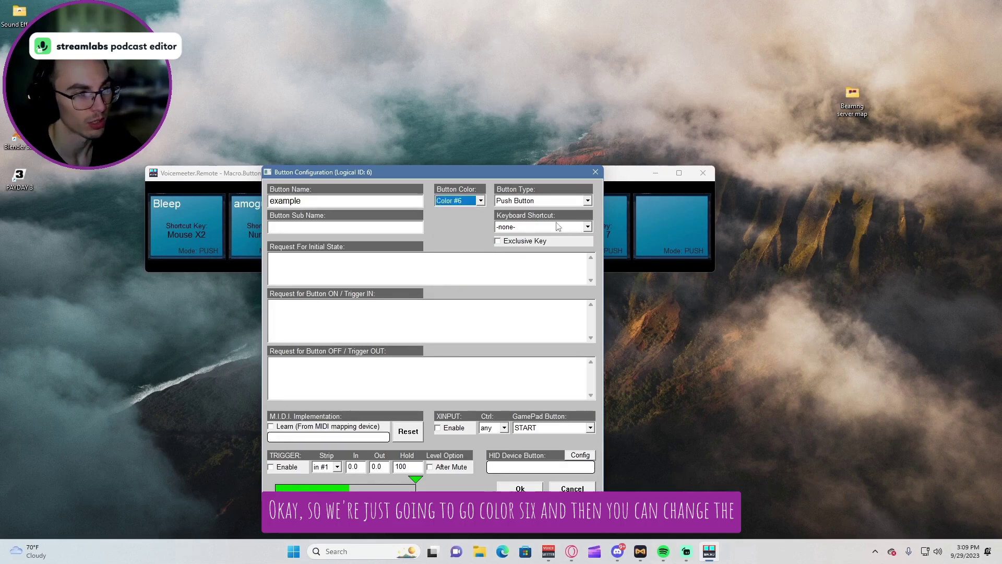
# Try the 2 Positions button type for the example button, and return the type to Push Button
pyautogui.click(528, 200)
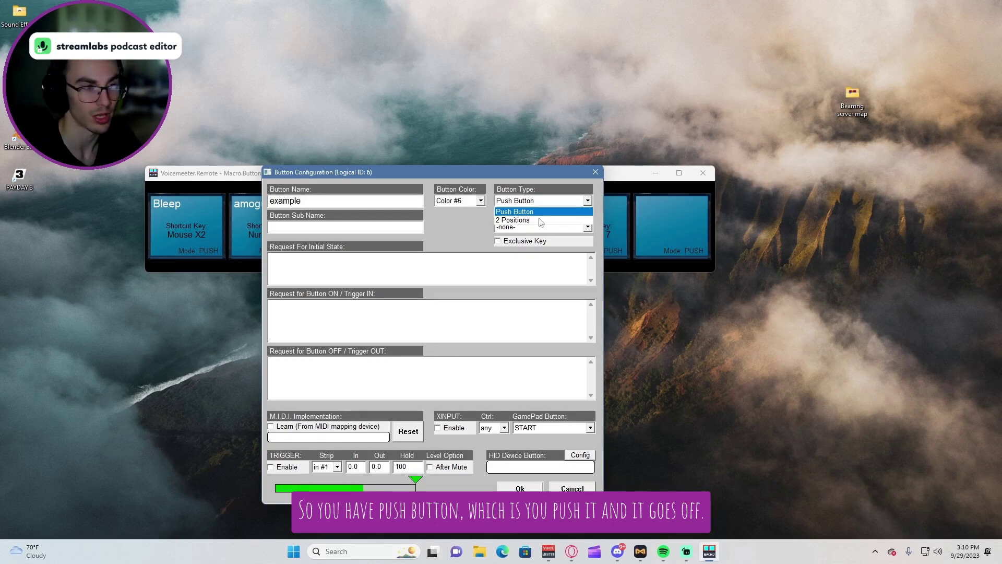
pyautogui.click(541, 220)
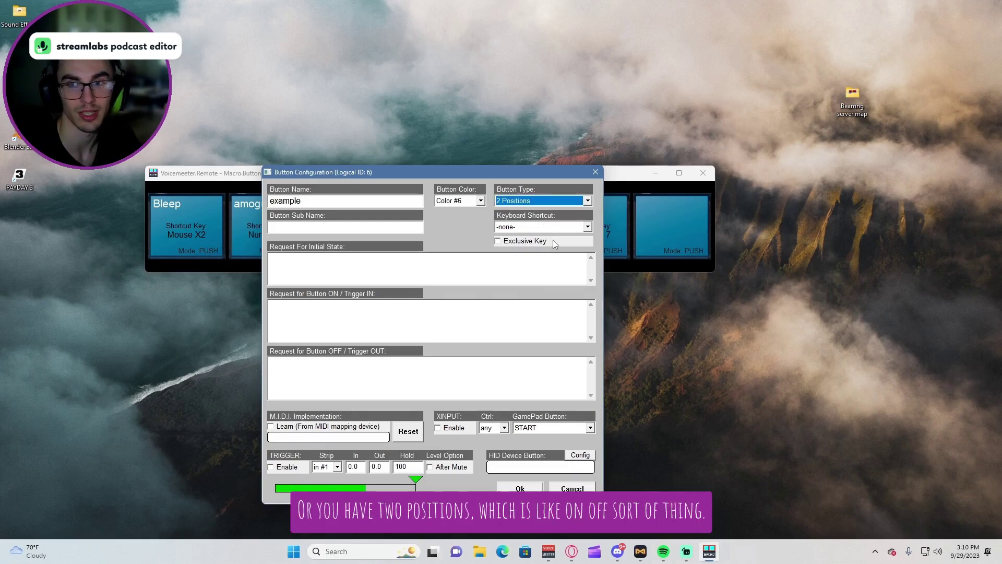
pyautogui.click(541, 201)
pyautogui.click(539, 210)
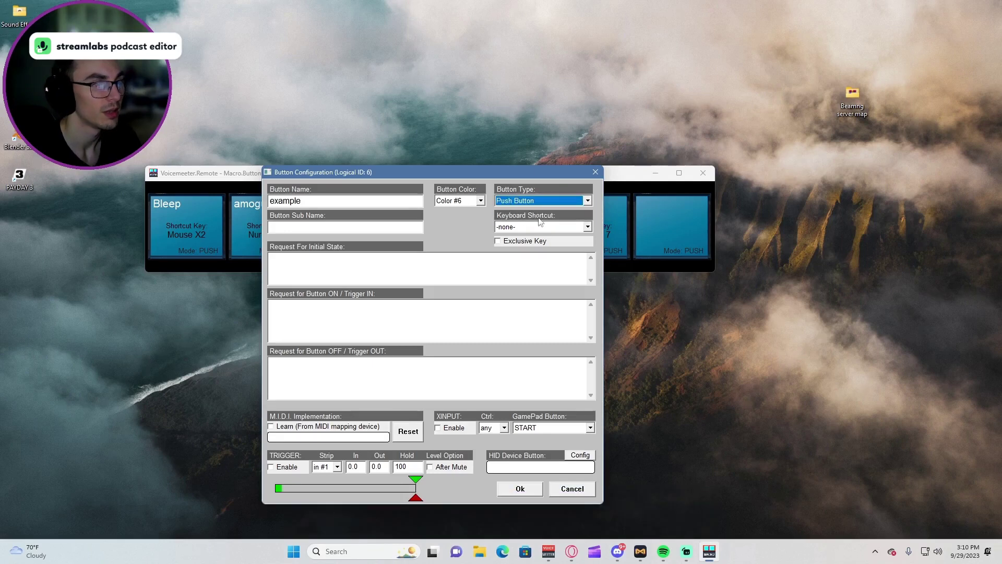
# Assign the T key as the example button's keyboard shortcut
pyautogui.click(539, 228)
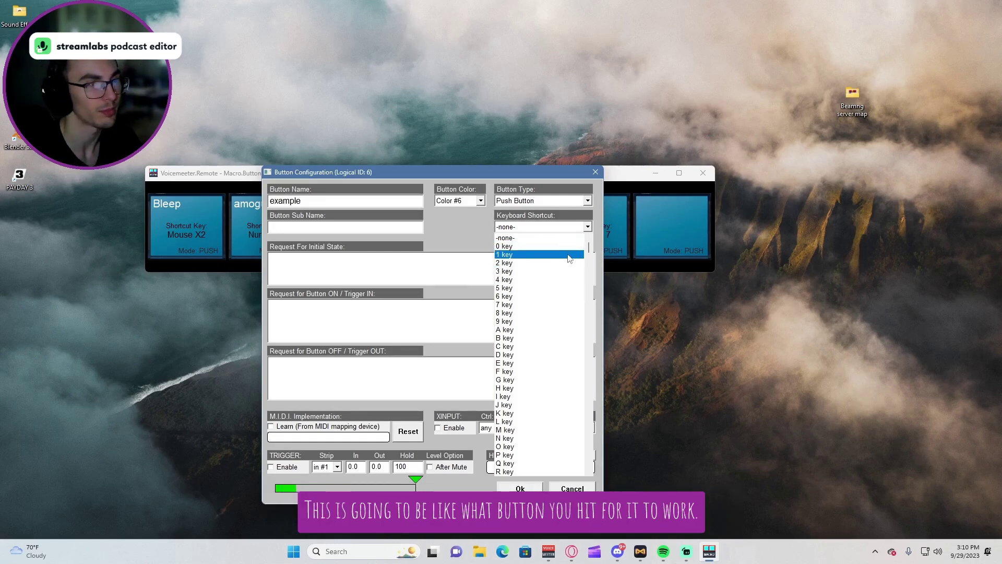
pyautogui.scroll(-4, 543, 355)
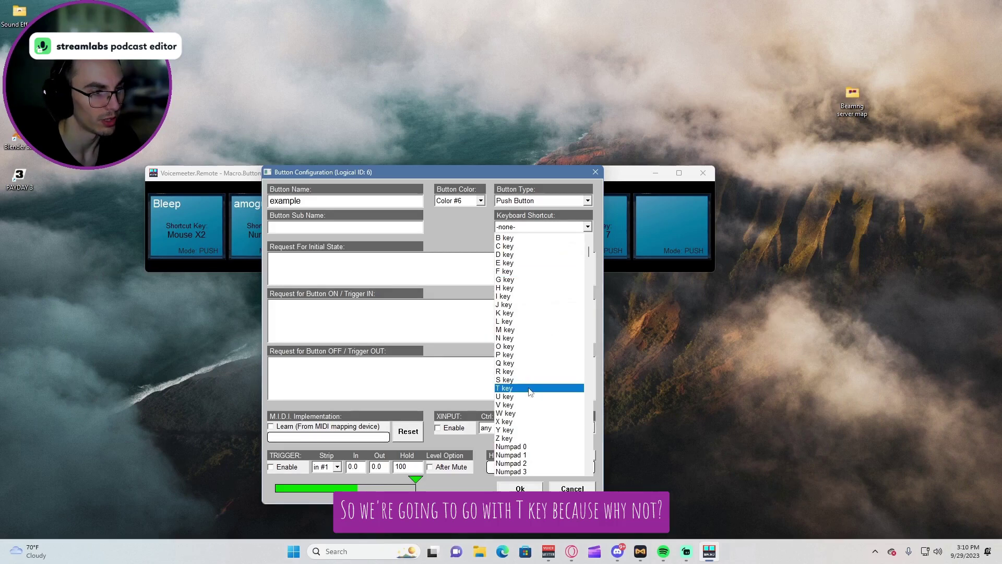
pyautogui.click(530, 388)
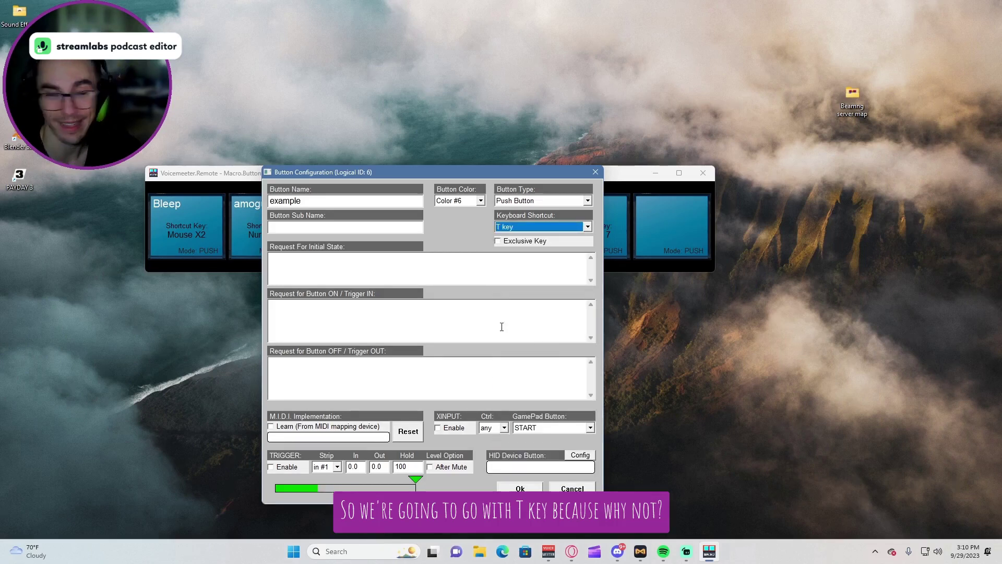
# Enter Recorder.Load = "" as the Request for Button ON / Trigger IN, and move the configuration dialog aside
pyautogui.click(367, 320)
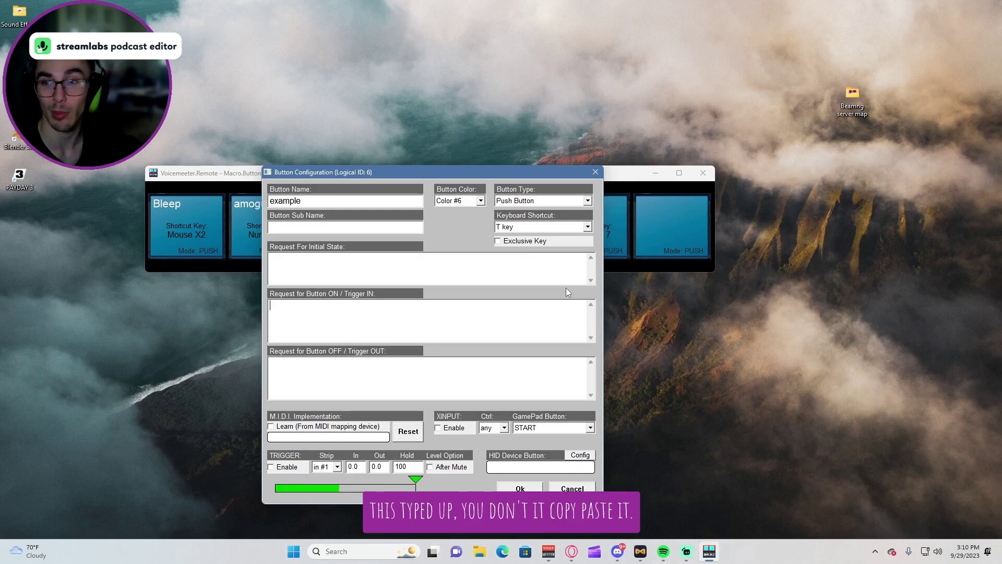
pyautogui.write('Recorder.Load = "')
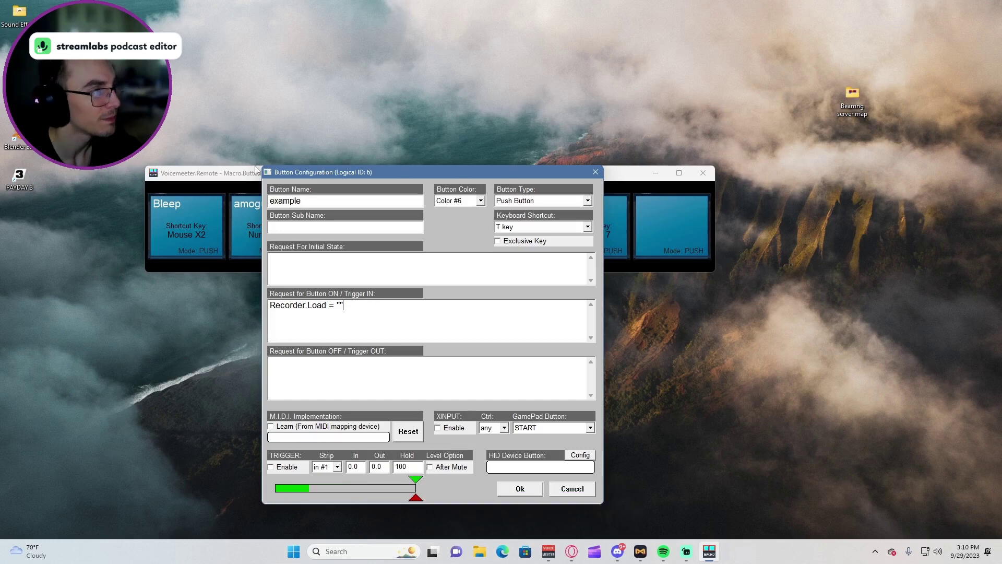
pyautogui.moveTo(354, 173); pyautogui.dragTo(531, 157)
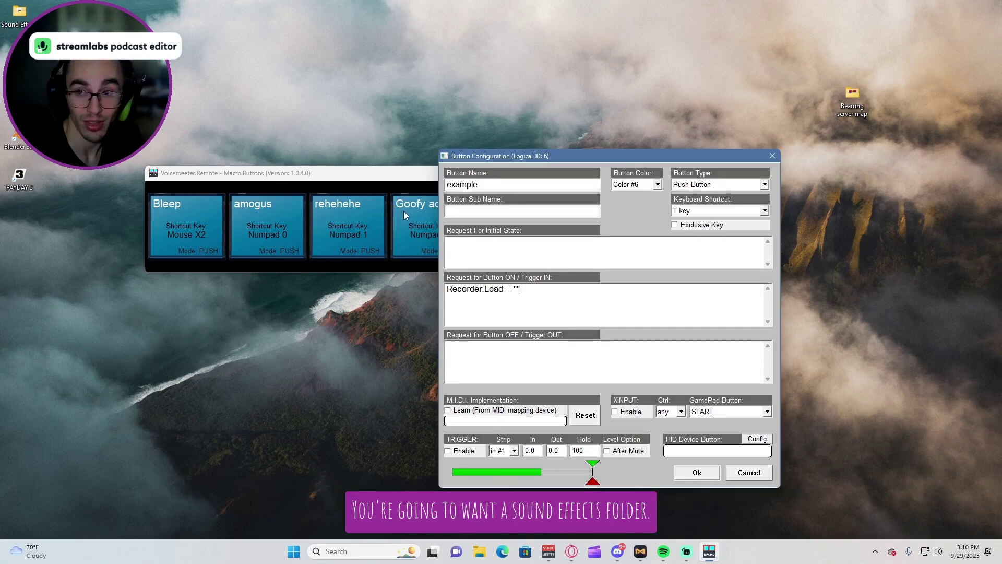
# Copy the Sound Effects folder's path from File Explorer and paste it between the quotation marks of the Recorder.Load request
pyautogui.doubleClick(20, 25)
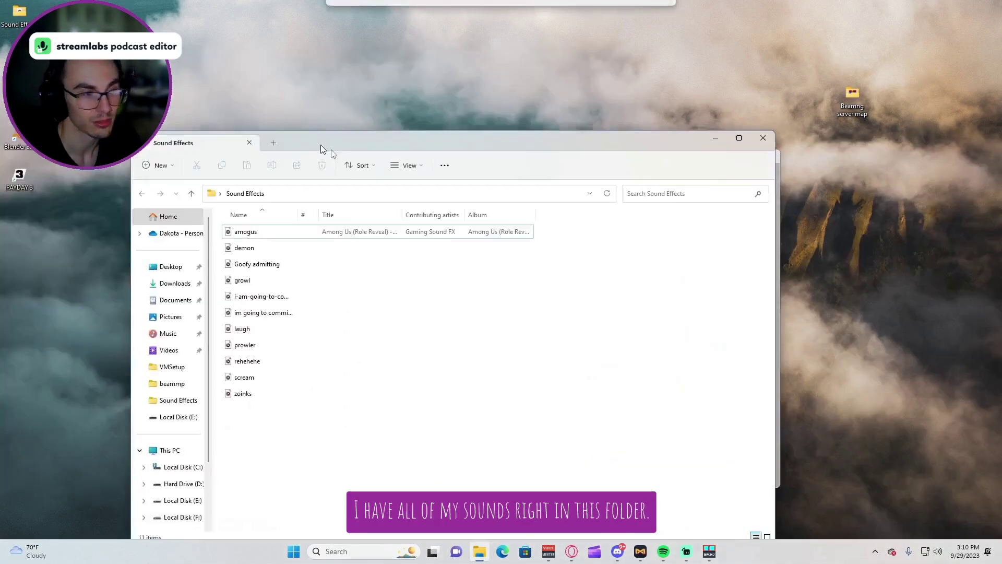
pyautogui.moveTo(321, 145); pyautogui.dragTo(369, 130)
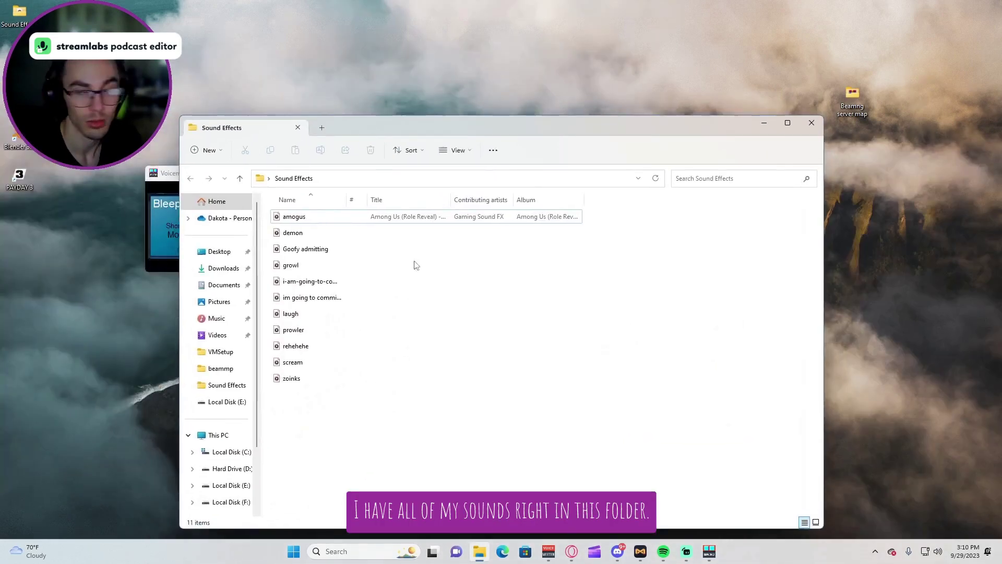
pyautogui.click(344, 183)
pyautogui.hotkey('ctrl', 'c')
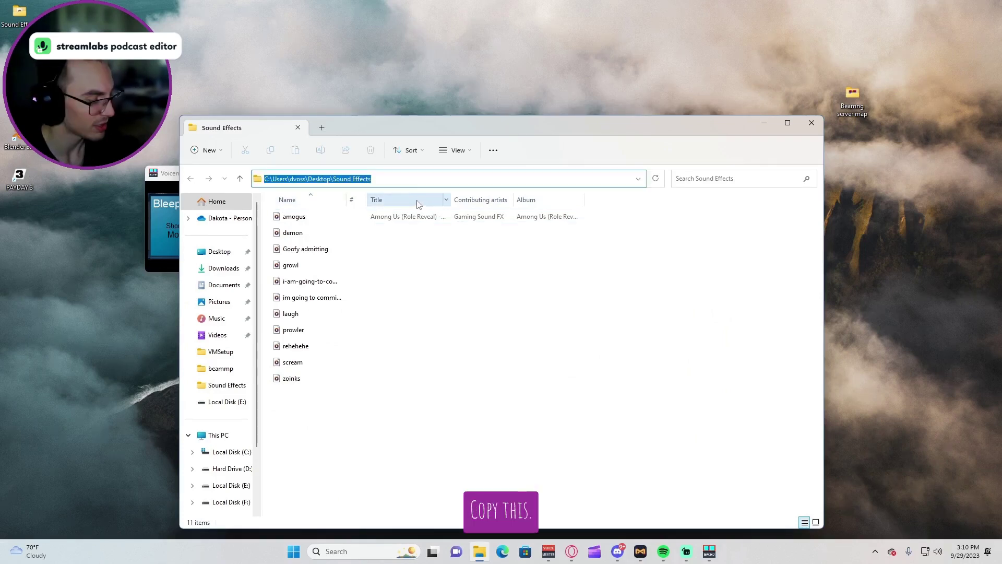
pyautogui.click(708, 552)
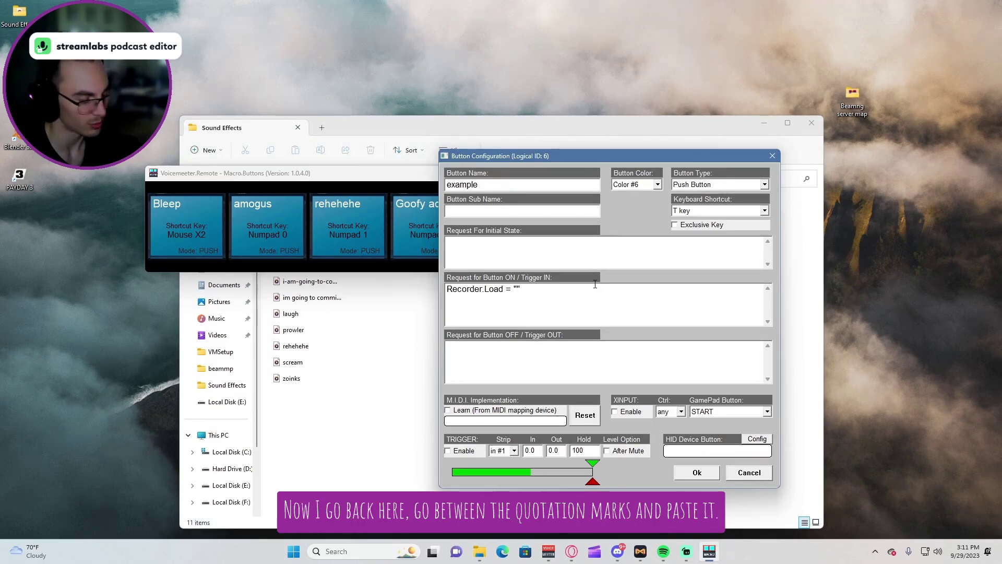
pyautogui.hotkey('ctrl', 'v')
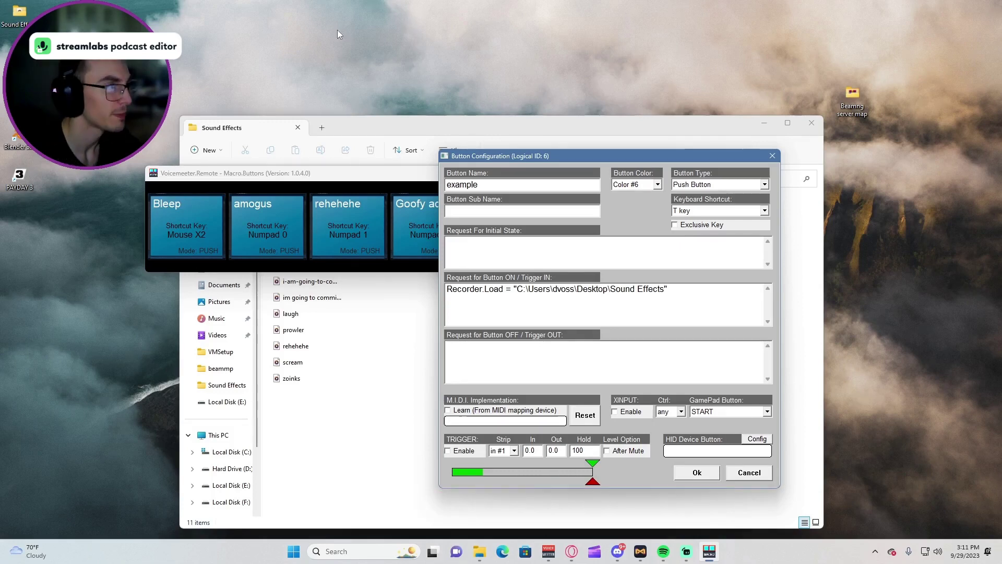
# Copy the name of the demon sound file in the Sound Effects folder
pyautogui.click(390, 138)
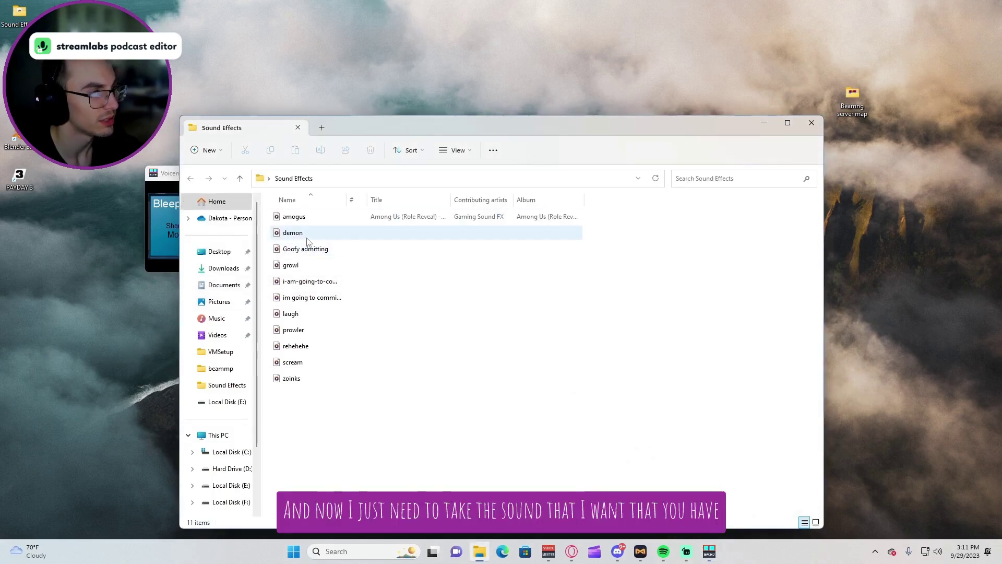
pyautogui.click(306, 239)
pyautogui.press('F2')
pyautogui.hotkey('ctrl', 'c')
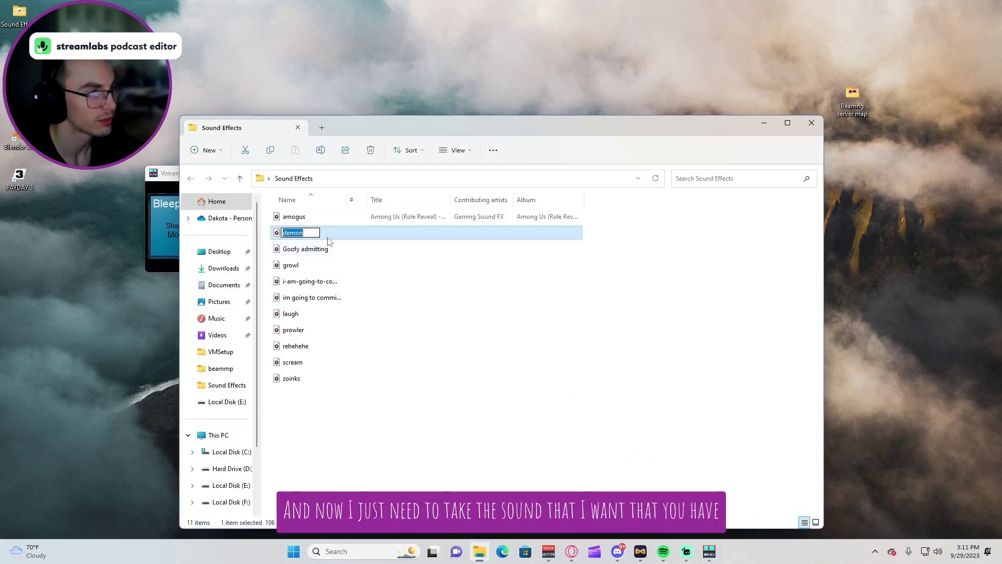
# Append \demon.mp3 to the folder path inside the Recorder.Load quotation marks, and save the button configuration
pyautogui.click(152, 179)
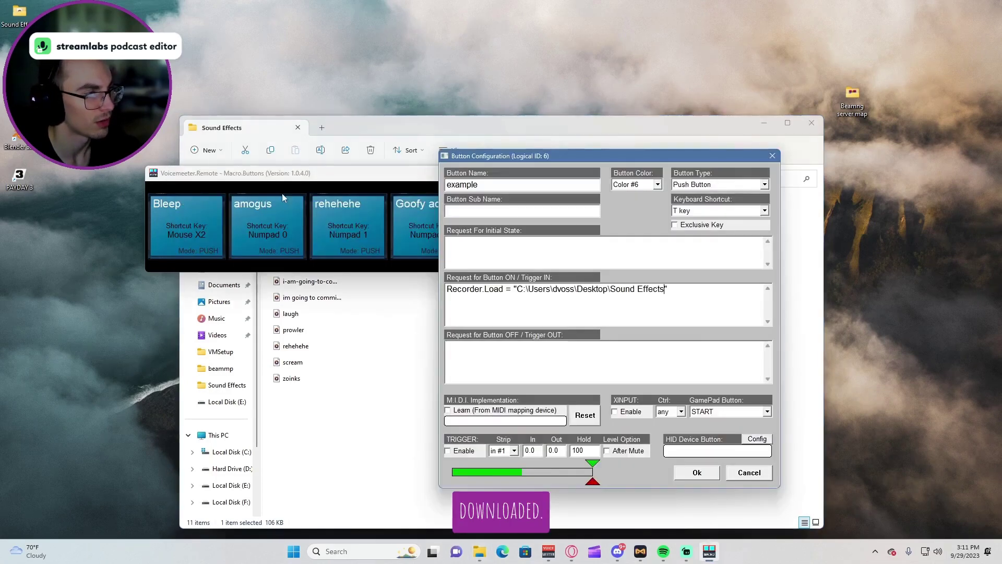
pyautogui.click(667, 290)
pyautogui.write('\\')
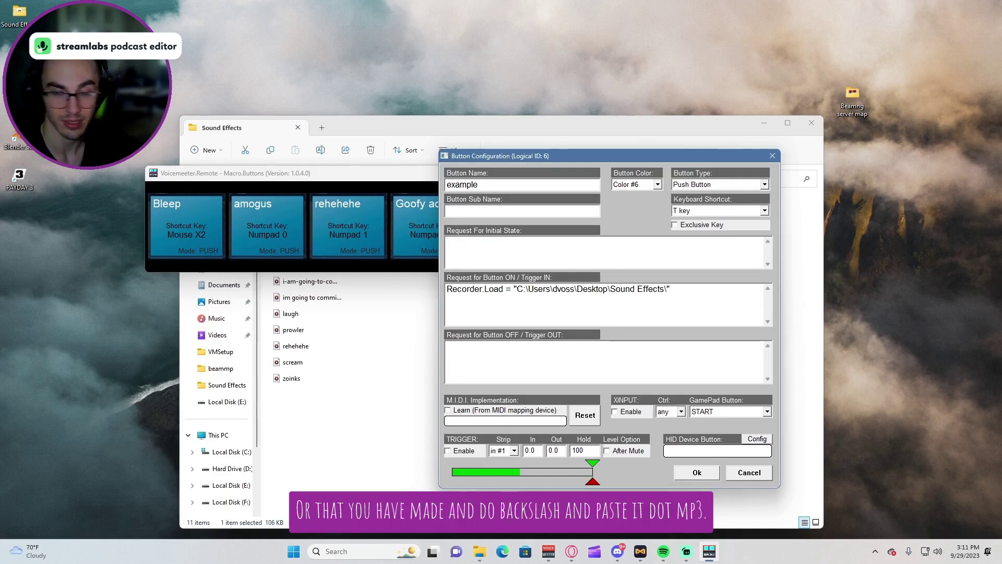
pyautogui.hotkey('ctrl', 'v')
pyautogui.write('.mp3')
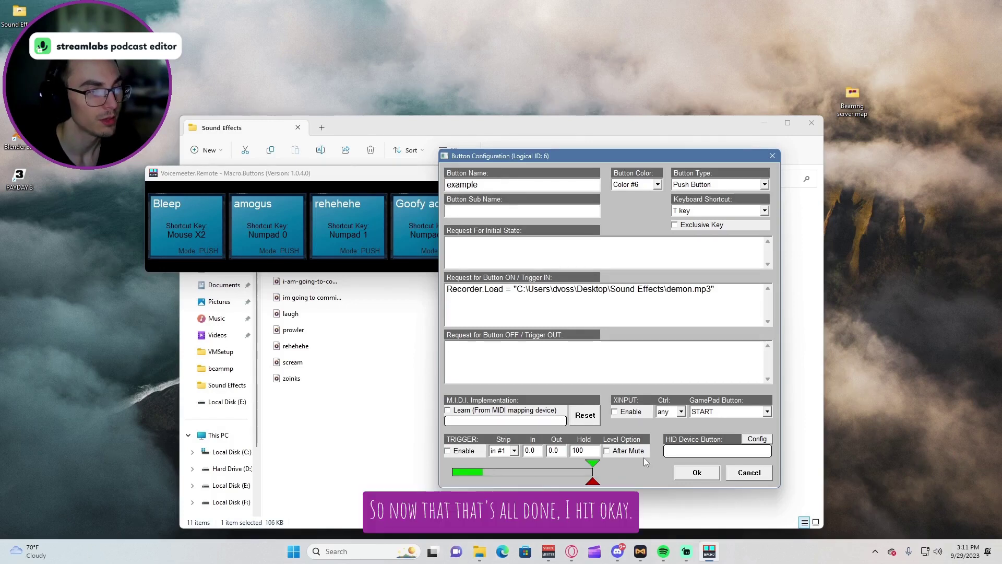
pyautogui.click(698, 472)
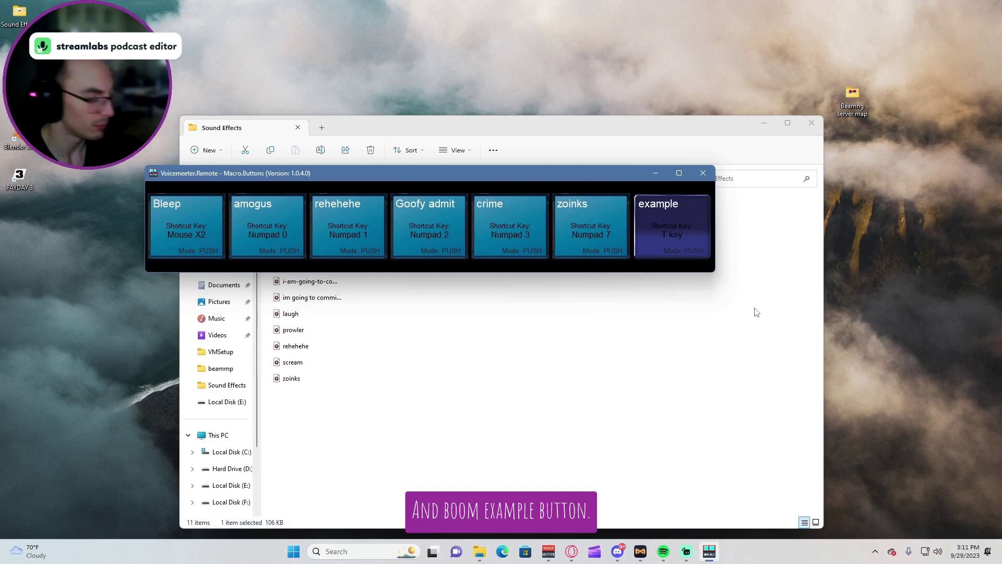
# Test the example macro with its assigned shortcut, and switch to the Voicemeeter mixer to check the tape player's output routing
pyautogui.press('t')
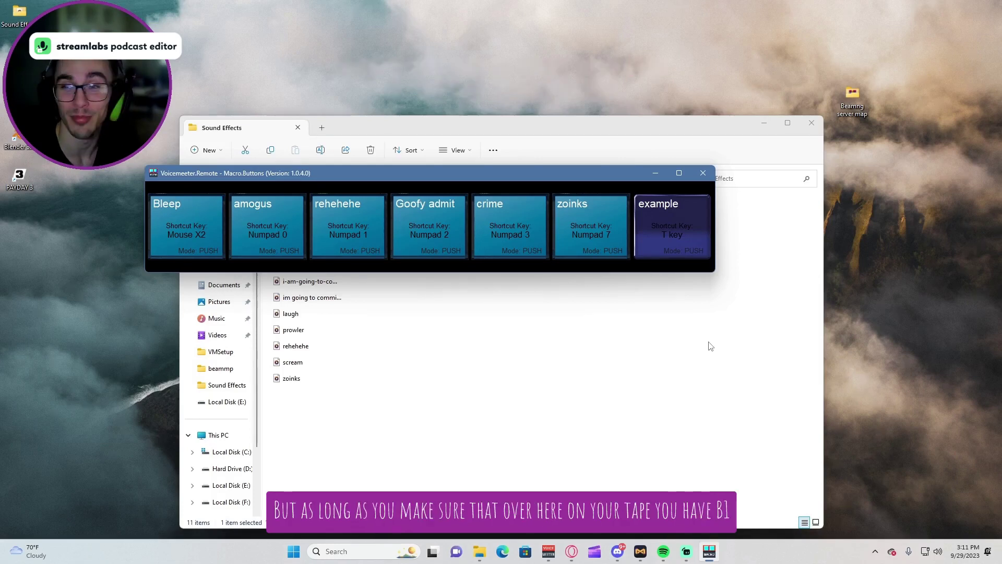
pyautogui.click(548, 551)
pyautogui.moveTo(540, 107); pyautogui.dragTo(506, 84)
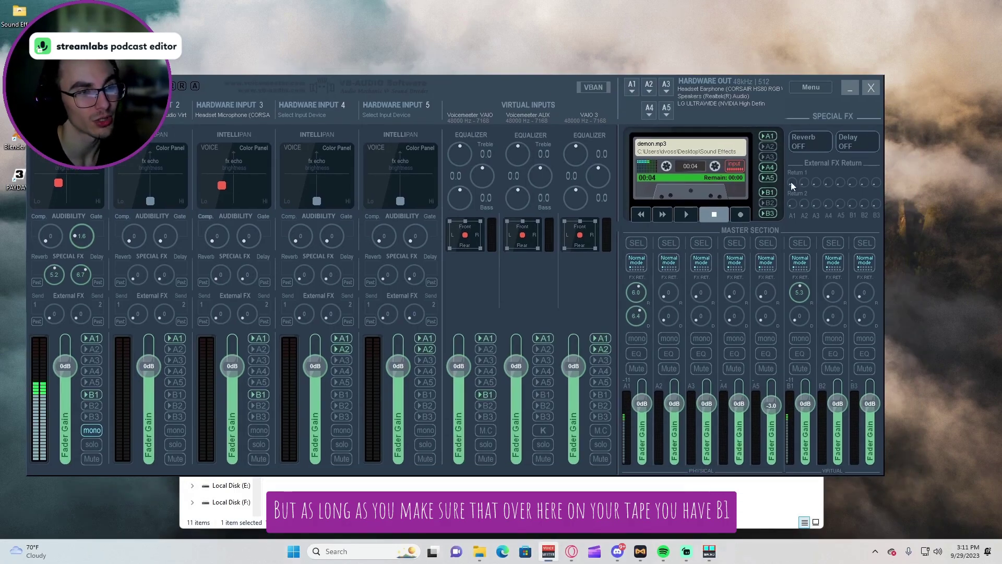